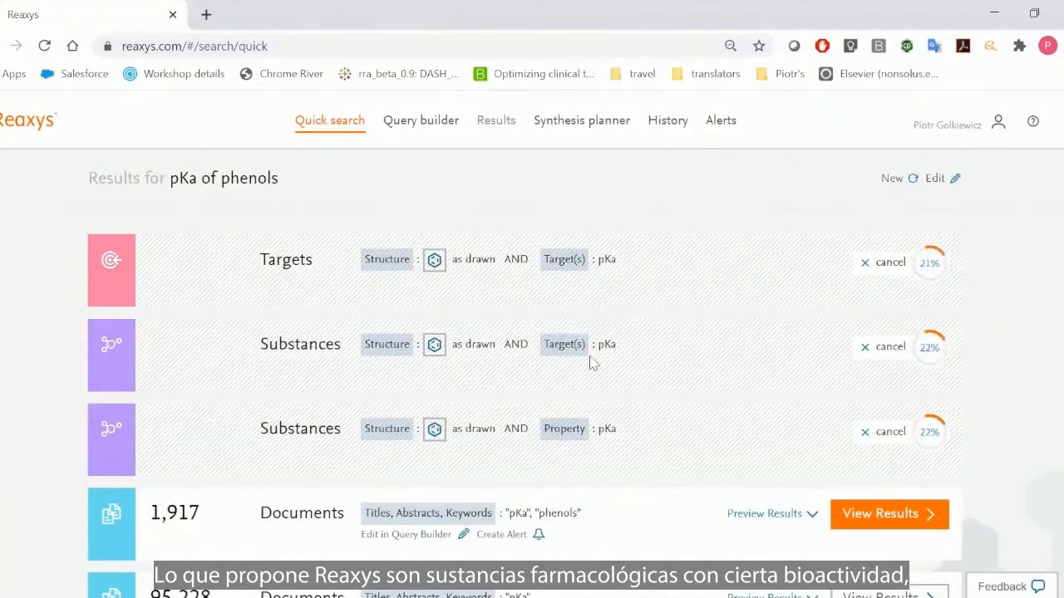
- Open the substances query combining the phenol structure with the pKa property for editing and review its Dissociation Exponent and Structure fields
scroll(610, 349, down, 1)
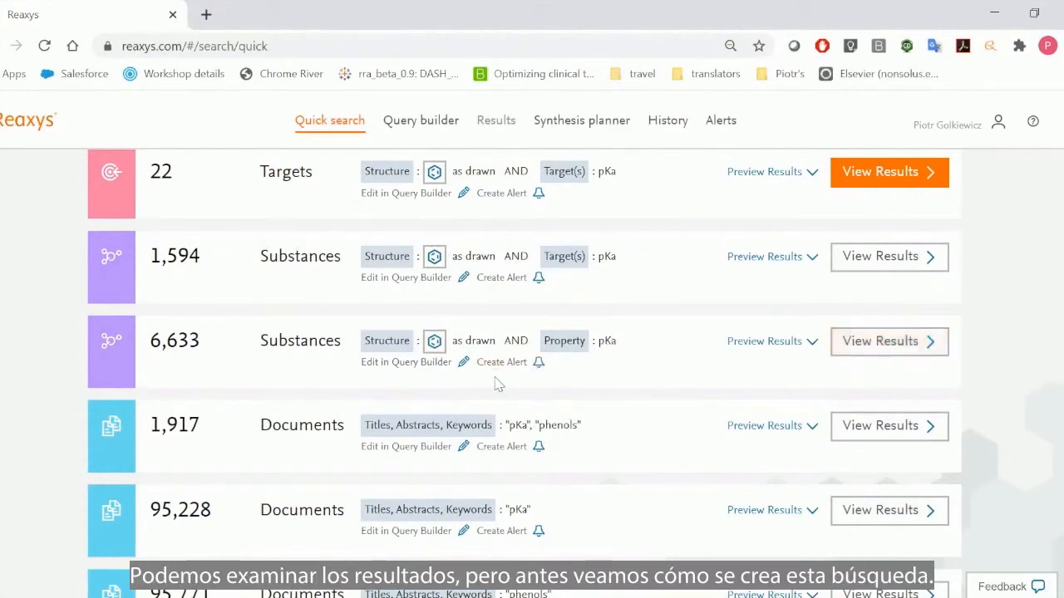
click(401, 366)
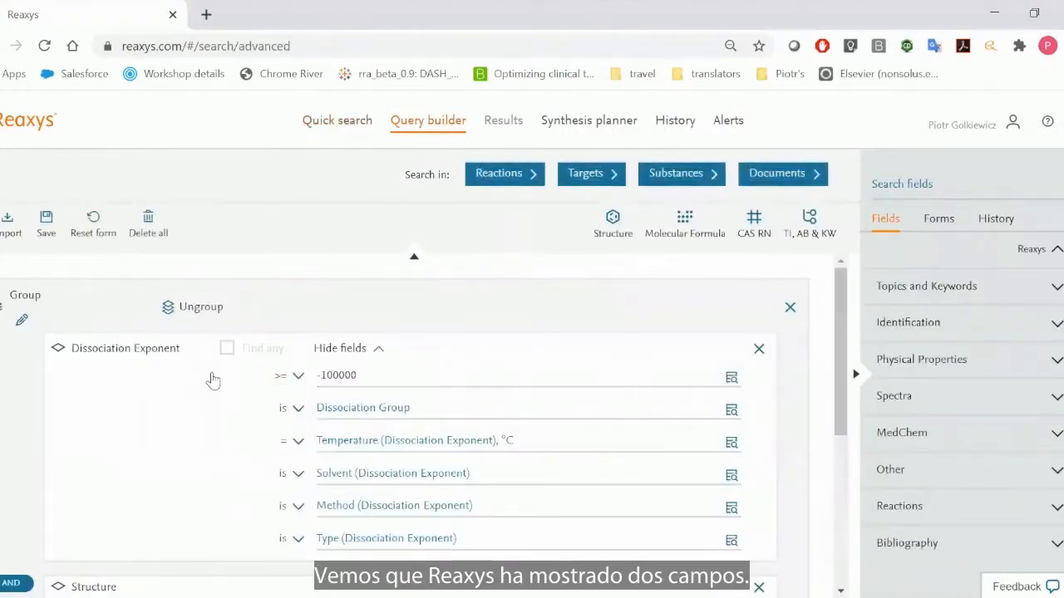
scroll(213, 380, down, 3)
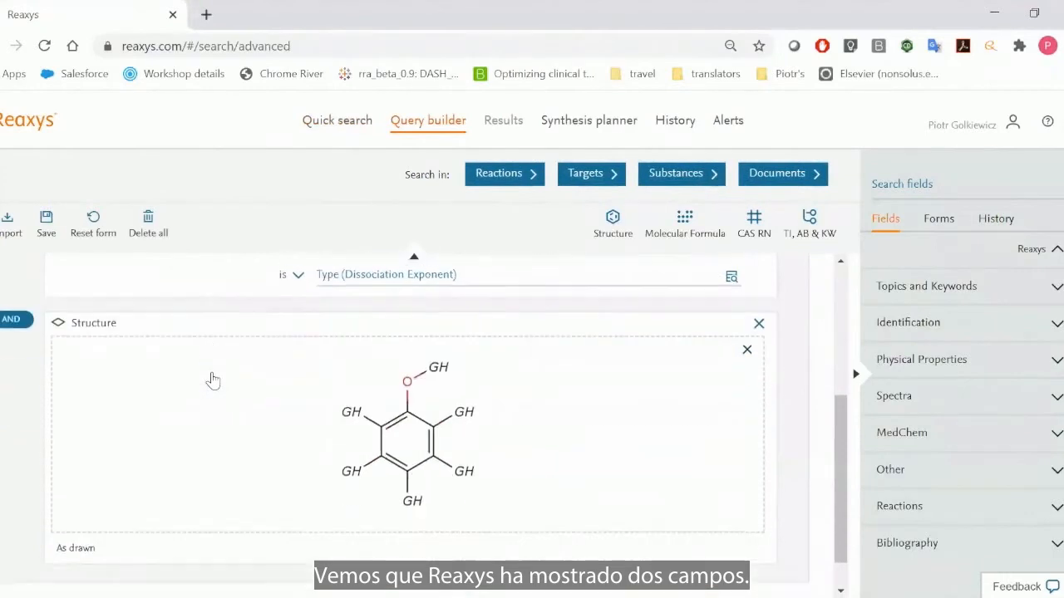
scroll(213, 379, up, 2)
scroll(208, 380, up, 1)
scroll(209, 380, down, 2)
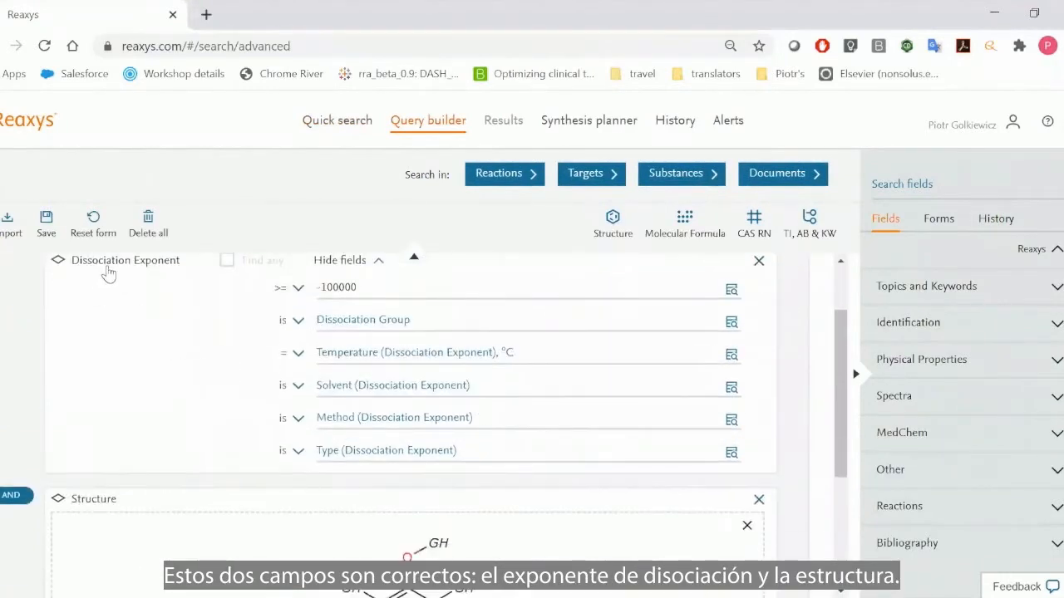
scroll(119, 374, down, 2)
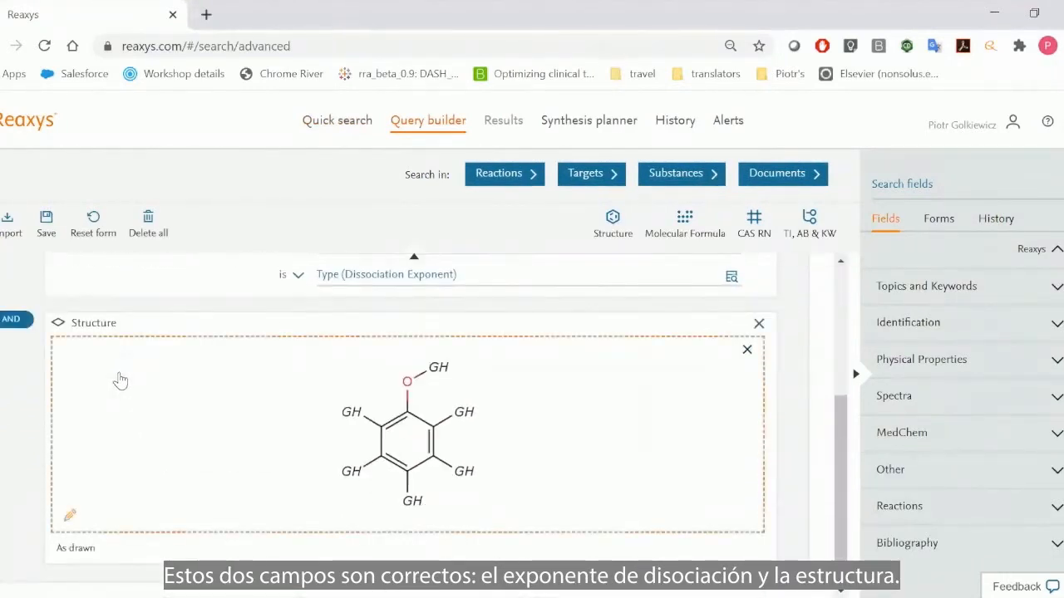
scroll(119, 375, up, 3)
click(379, 375)
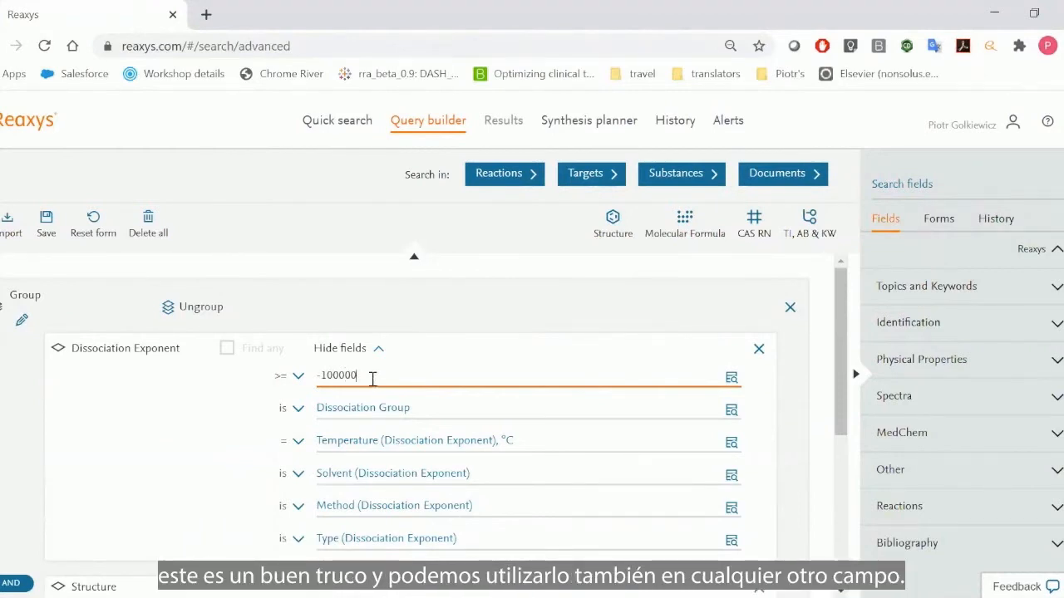
- Erase the GH group attached to the oxygen in the query structure and transfer the modified structure back to the query
scroll(372, 379, down, 4)
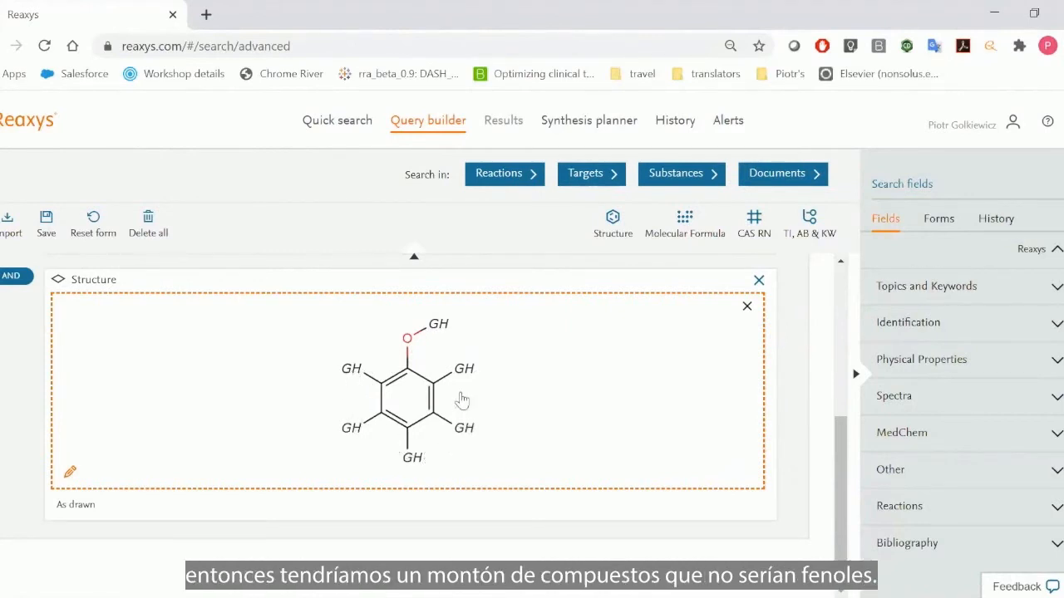
click(524, 362)
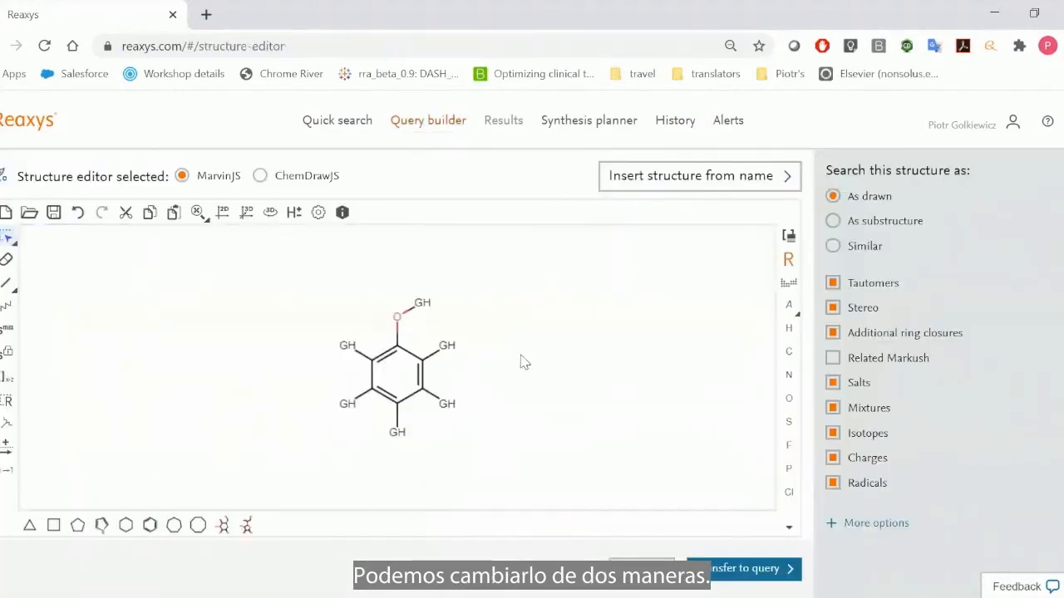
click(7, 258)
click(429, 303)
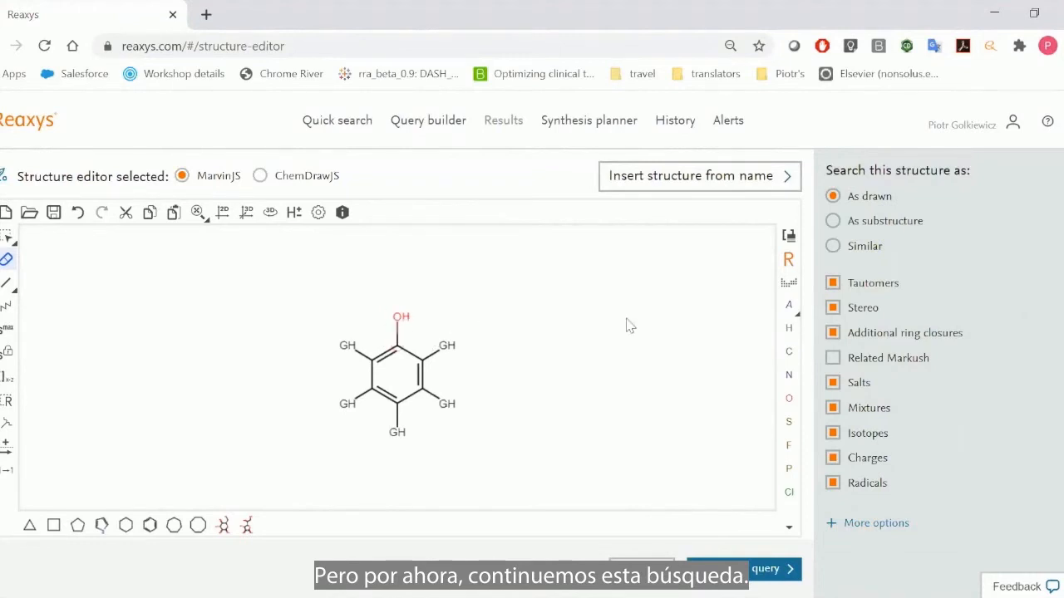
scroll(693, 329, down, 1)
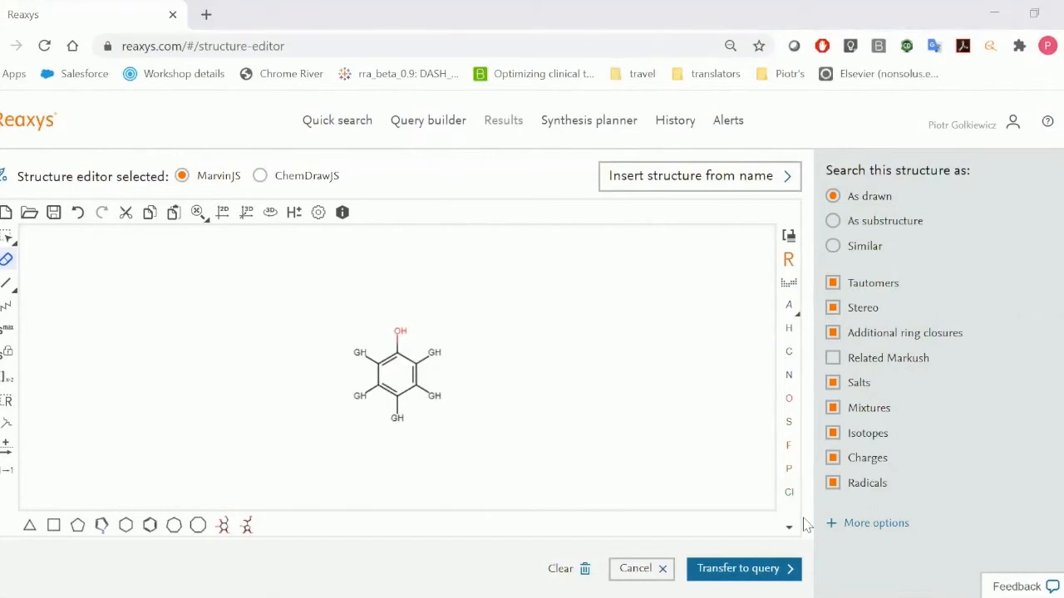
click(744, 568)
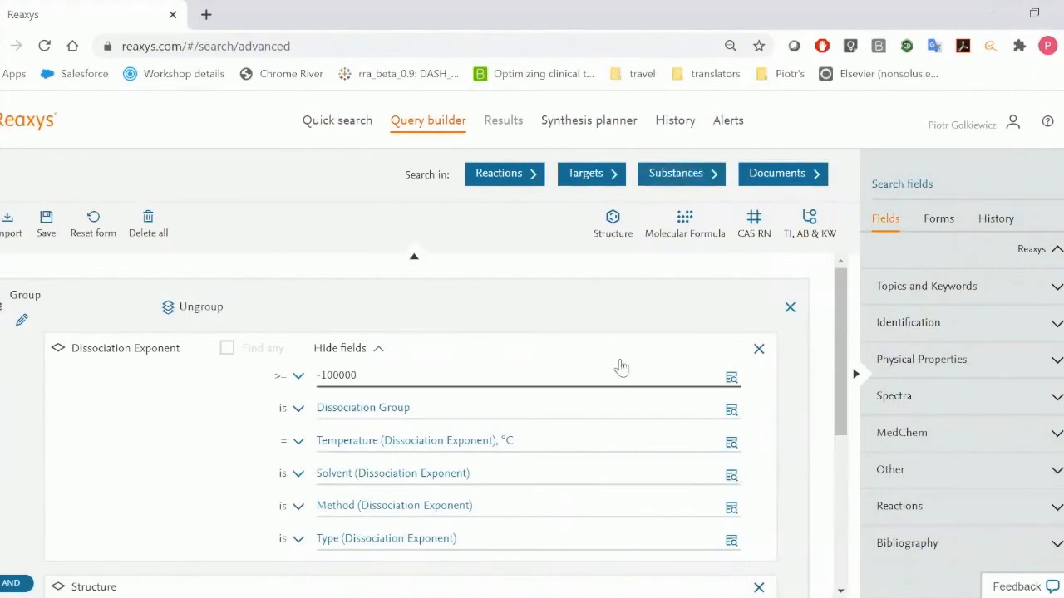
- Search substances with the updated query and expand phenol's Dissociation Exponent hit data to examine it
scroll(657, 407, down, 3)
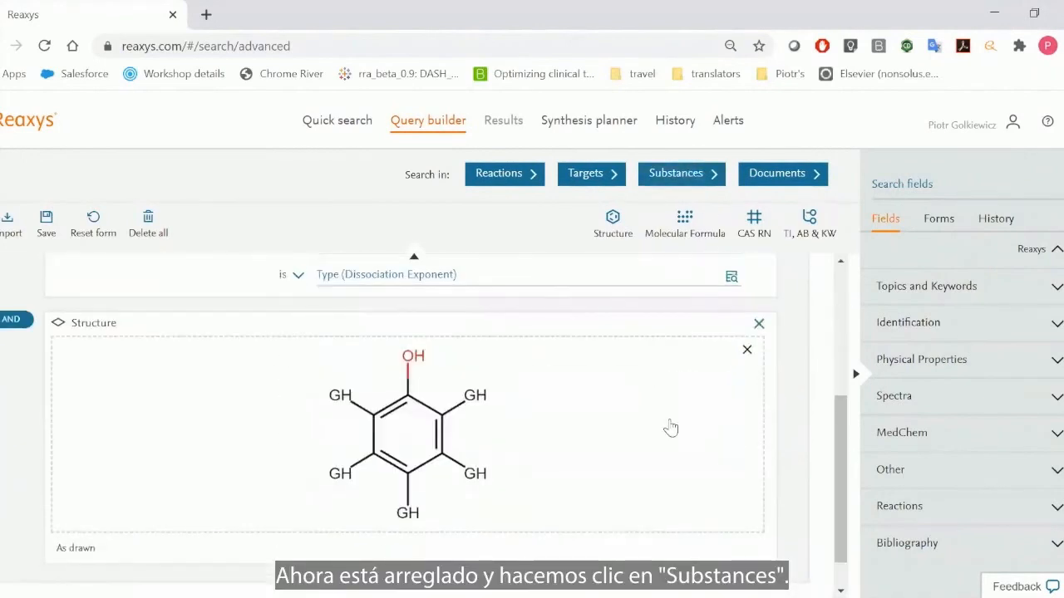
click(677, 178)
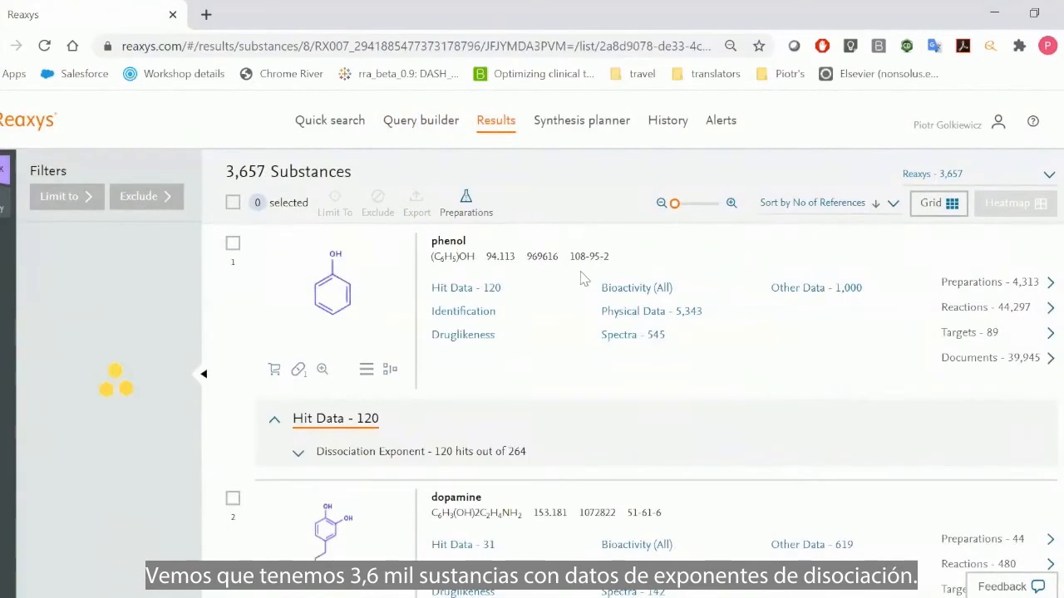
scroll(540, 282, down, 2)
click(474, 277)
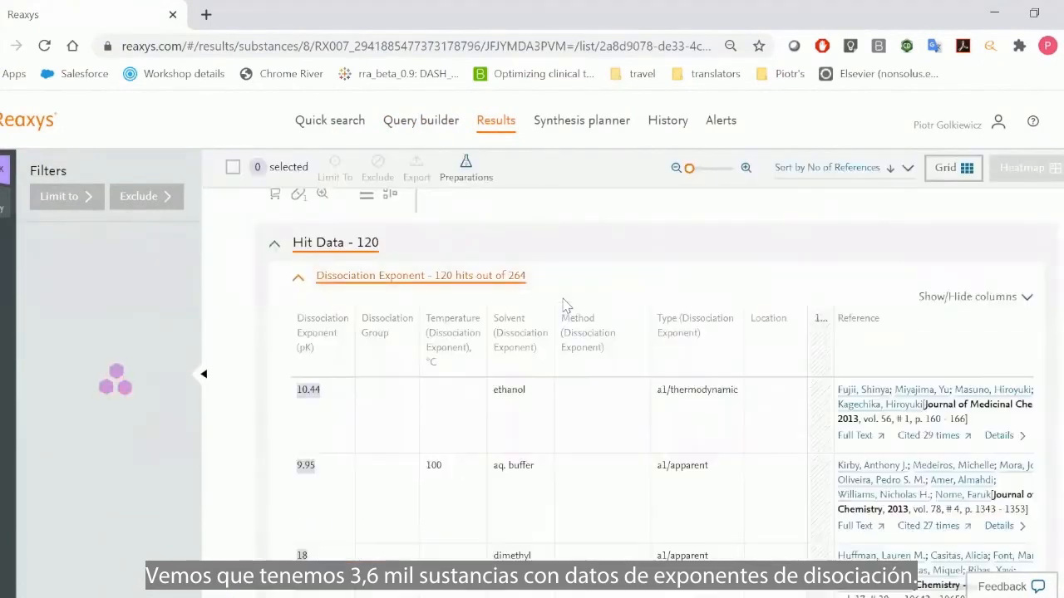
scroll(562, 305, down, 2)
scroll(555, 306, up, 4)
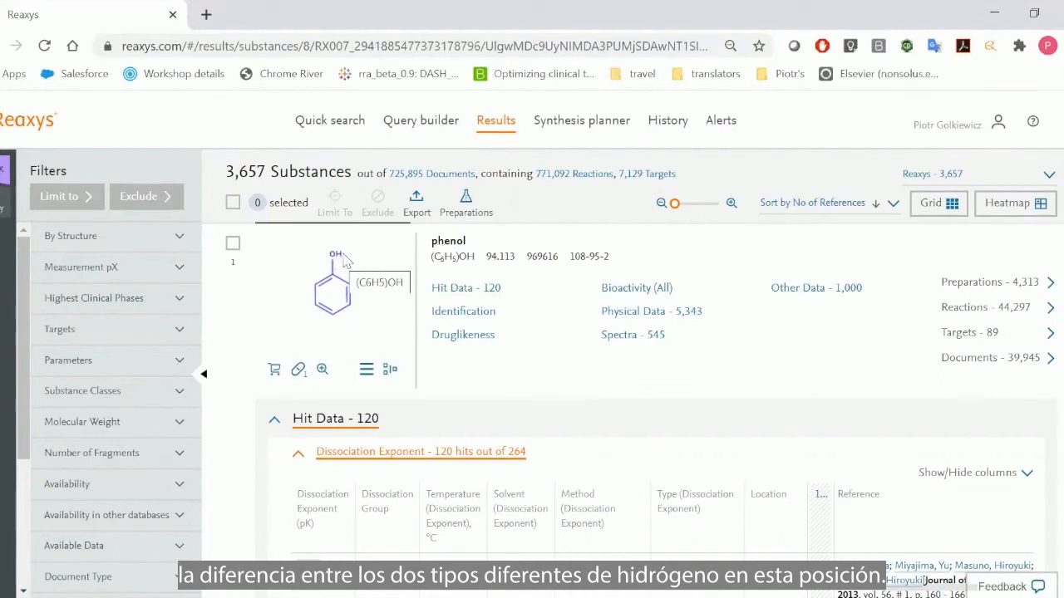
- Add an explicit hydrogen to the oxygen of the query structure and rerun the substances search with it
click(411, 126)
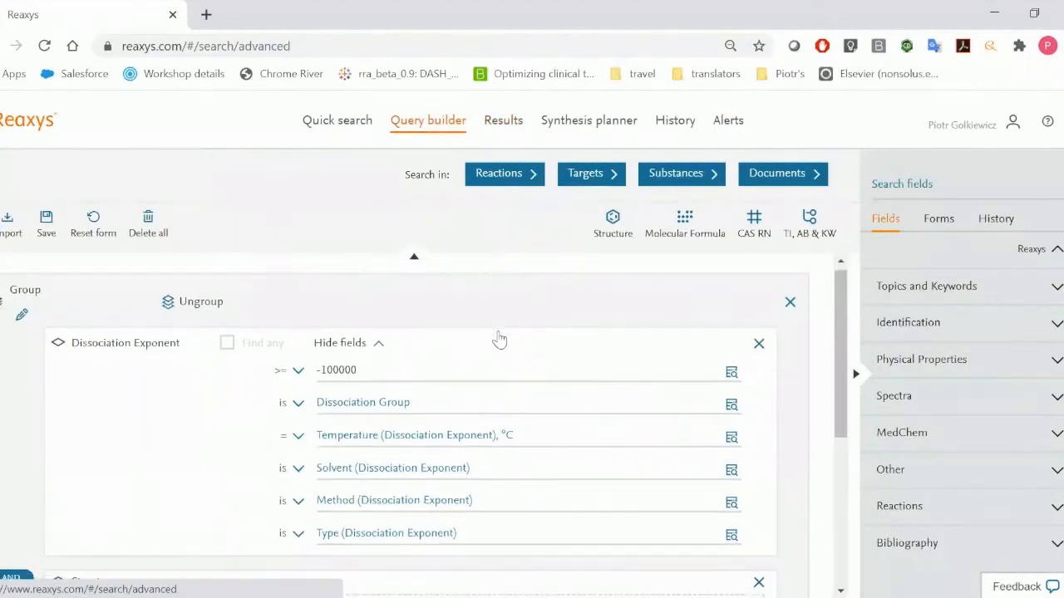
click(637, 363)
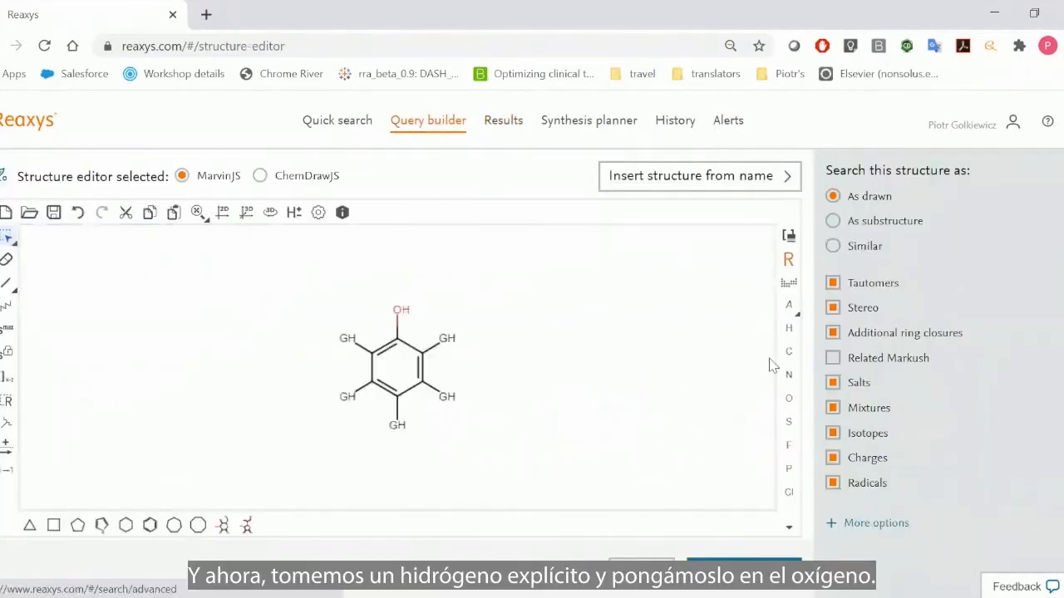
click(789, 329)
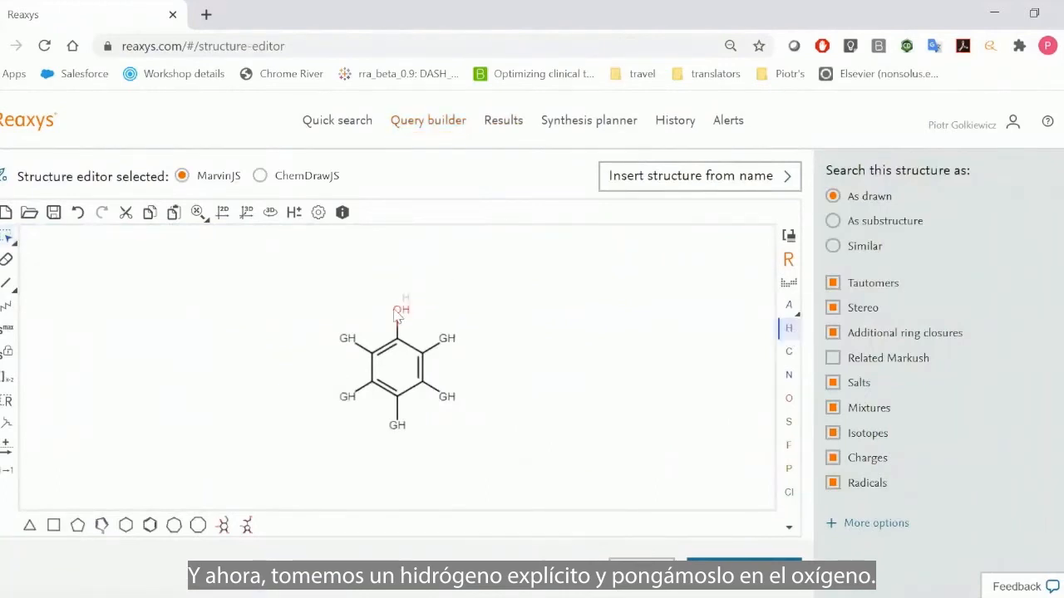
drag(400, 309, 422, 292)
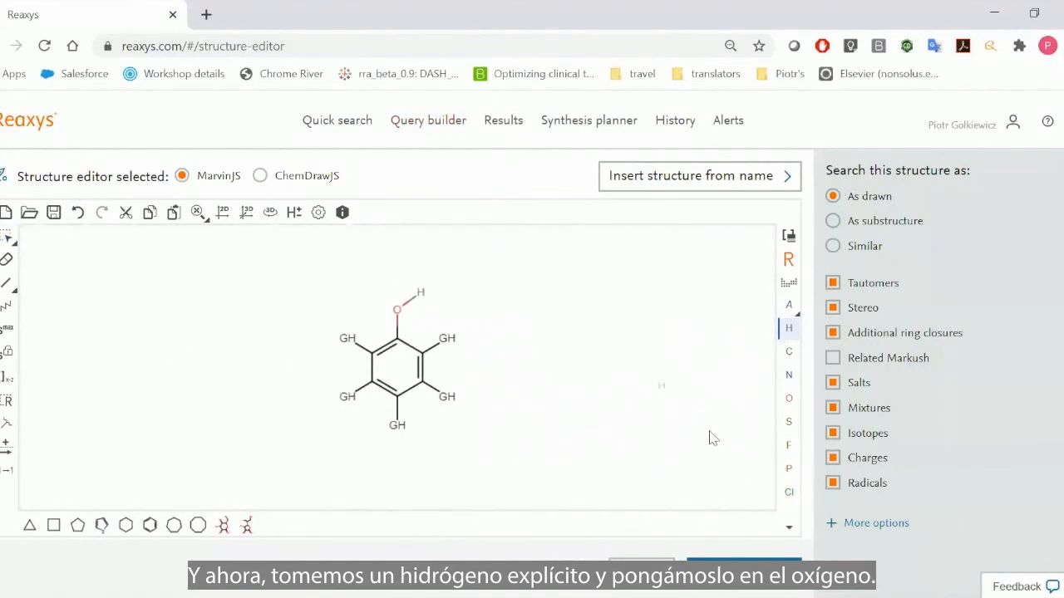
click(743, 569)
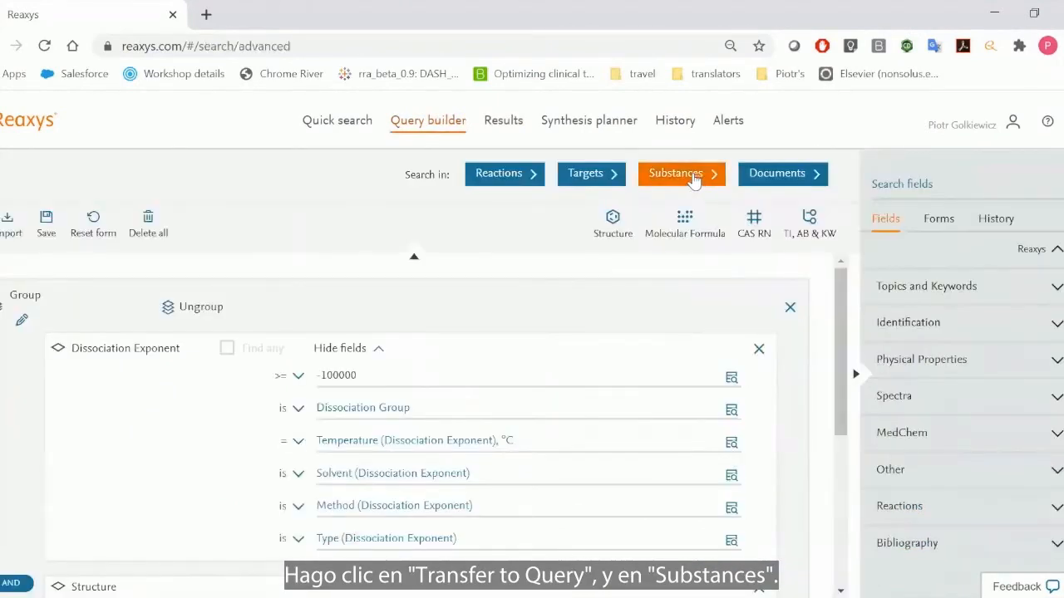
click(699, 179)
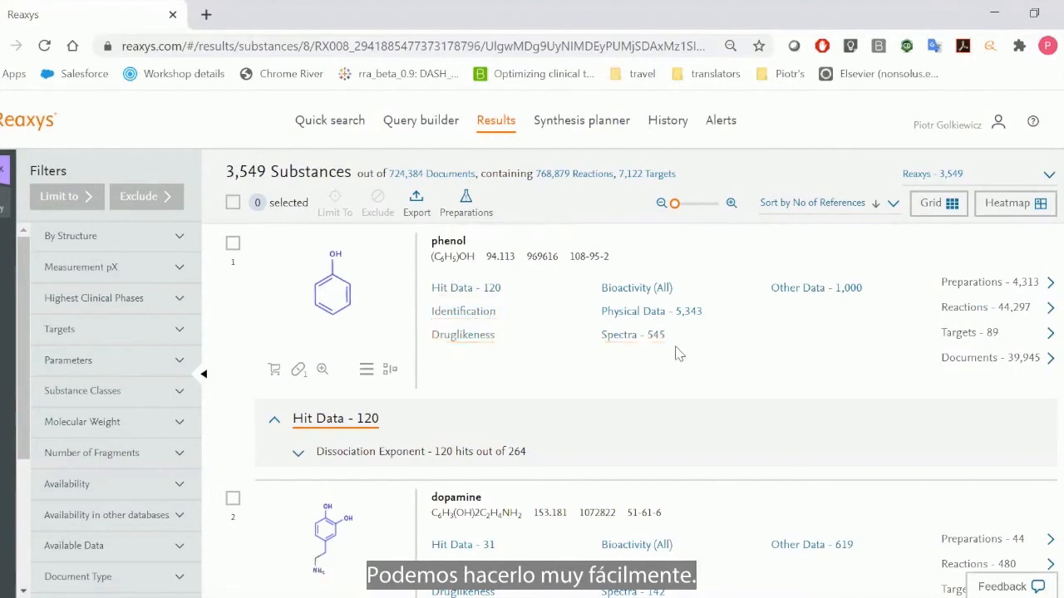
- Clear the query and add the 3,657 Substances and 3,549 Substances sets from the search history, in that order
click(418, 125)
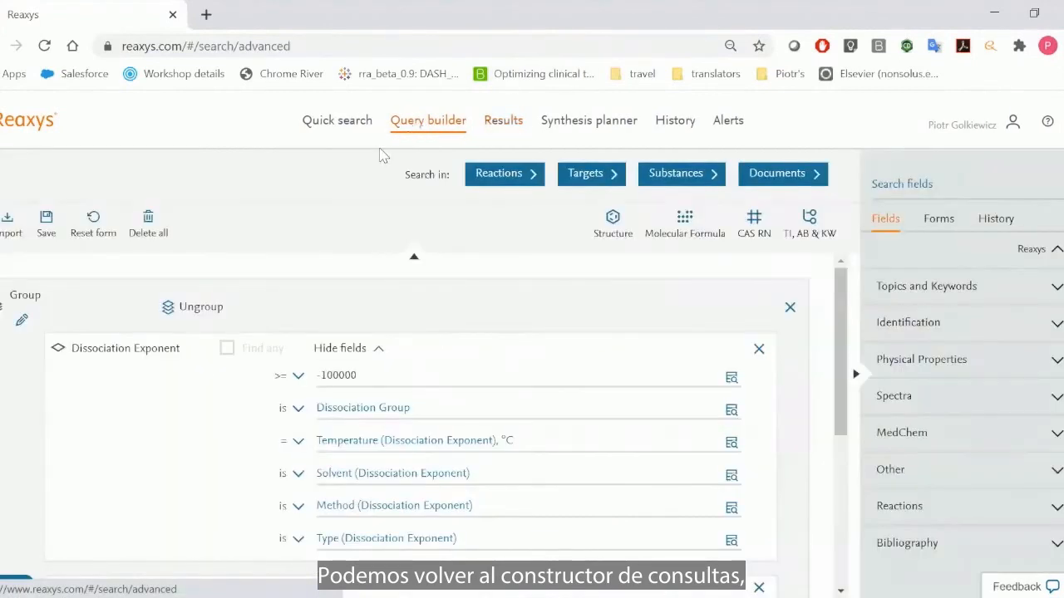
click(148, 224)
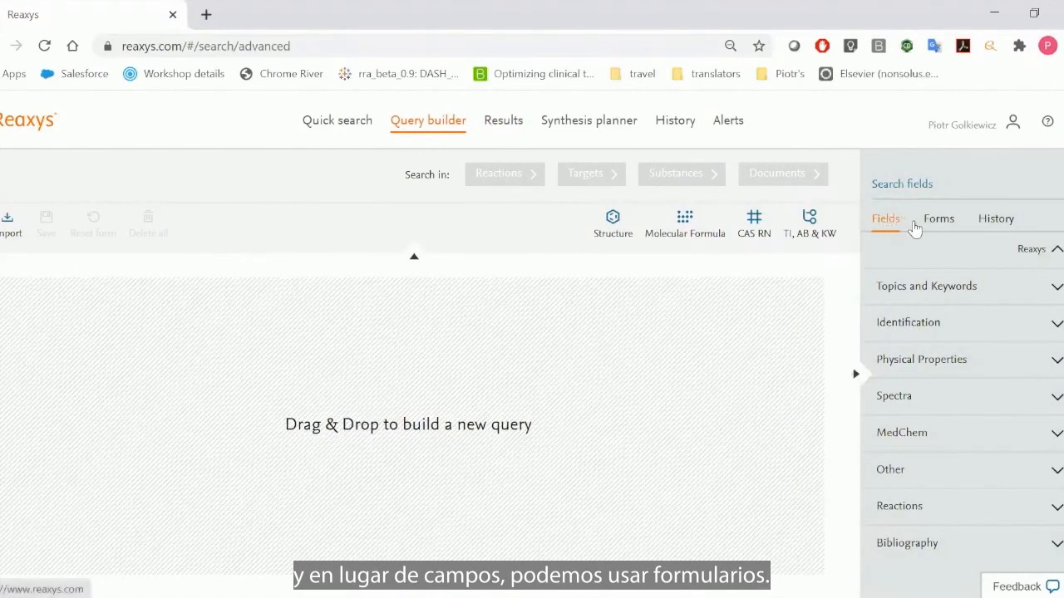
click(996, 220)
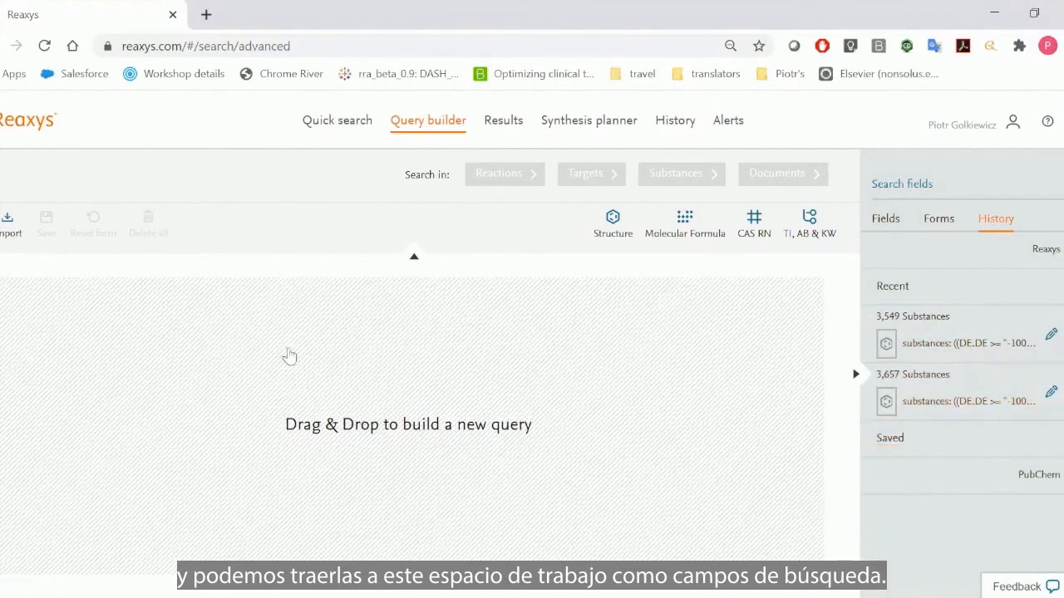
click(927, 392)
click(930, 339)
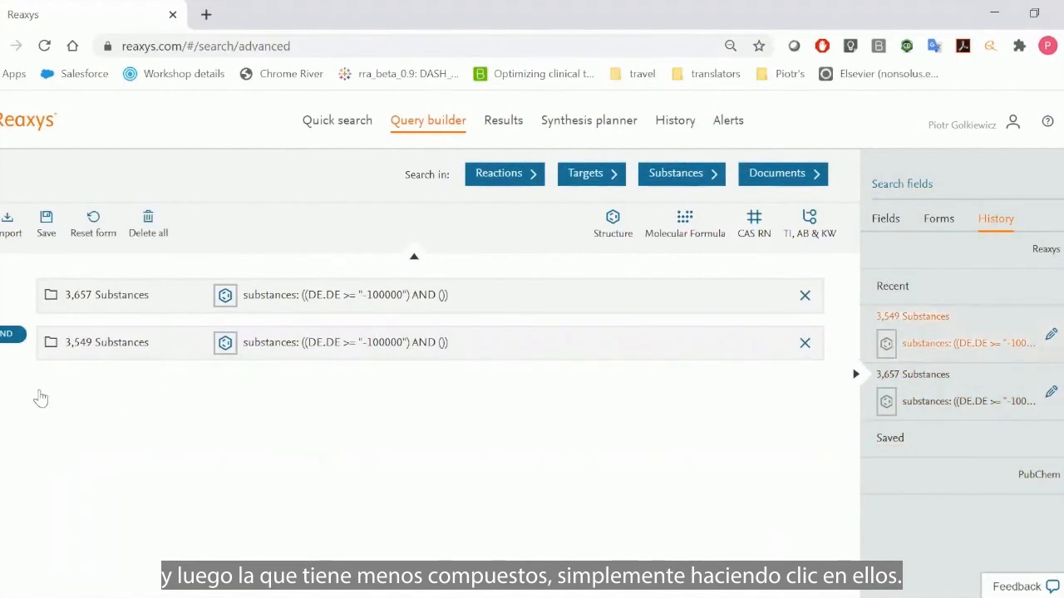
- Search substances with the two history sets combined by NOT and examine the structures of the resulting compounds
click(7, 336)
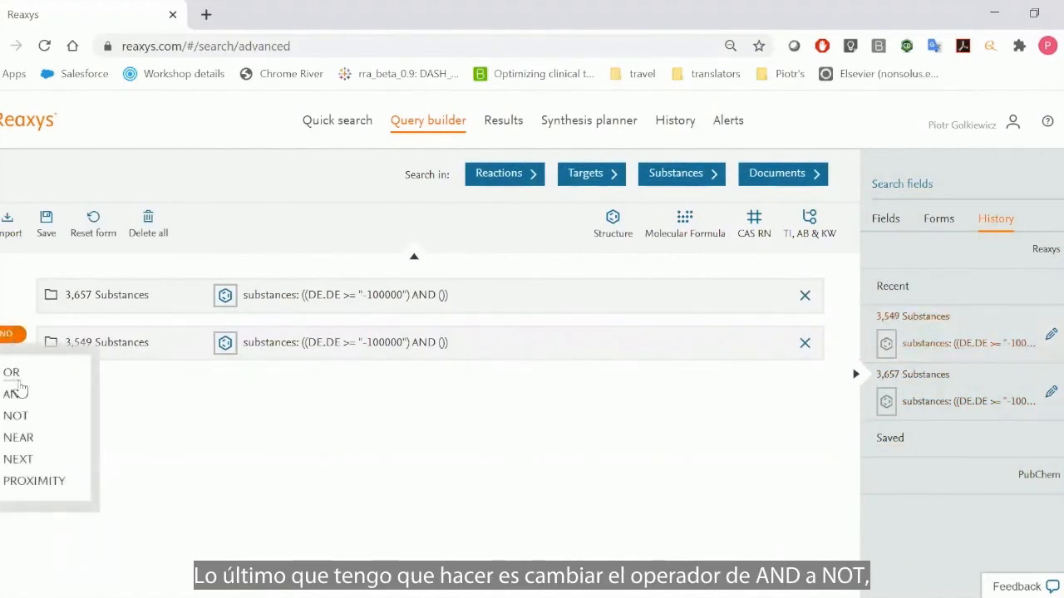
click(33, 422)
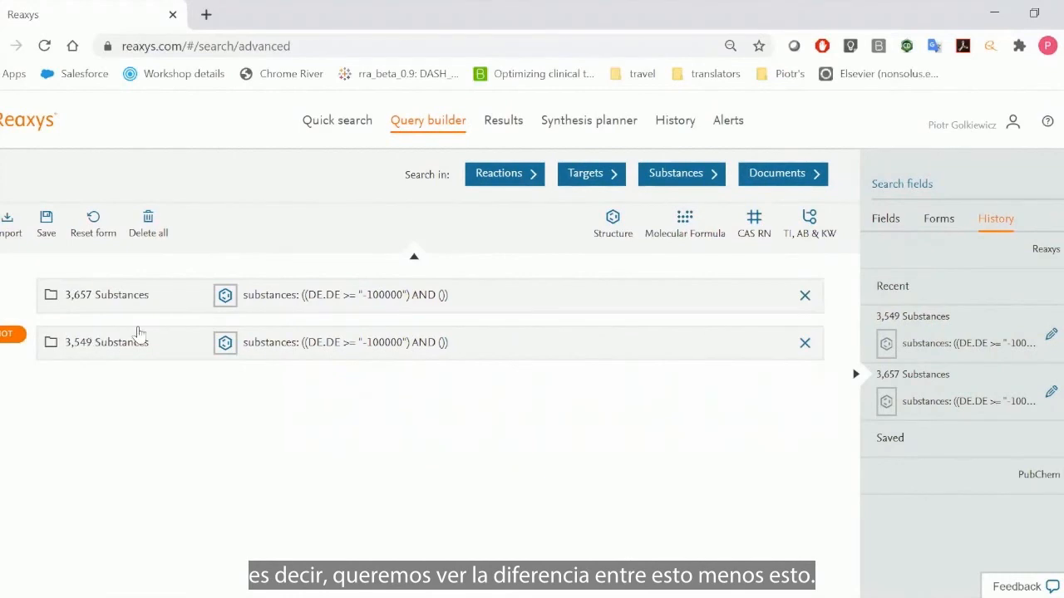
click(675, 175)
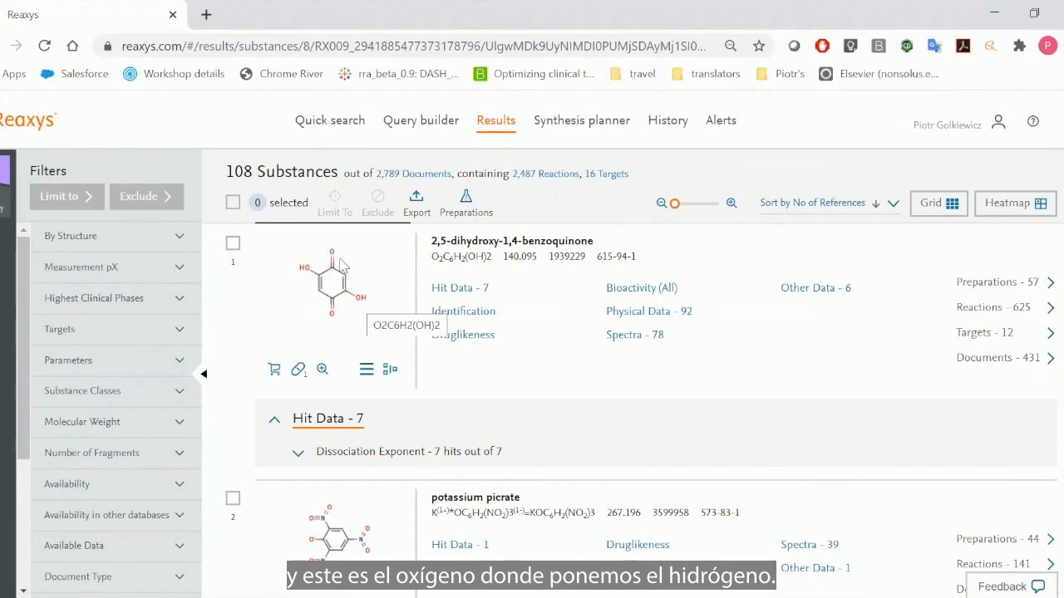
scroll(349, 275, down, 6)
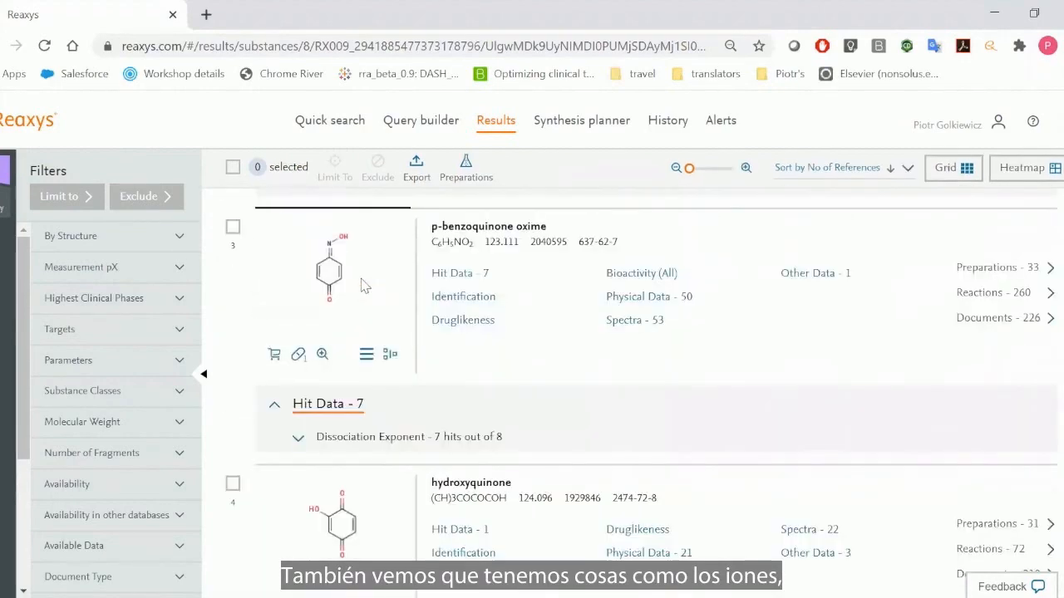
scroll(360, 286, down, 2)
scroll(361, 287, down, 7)
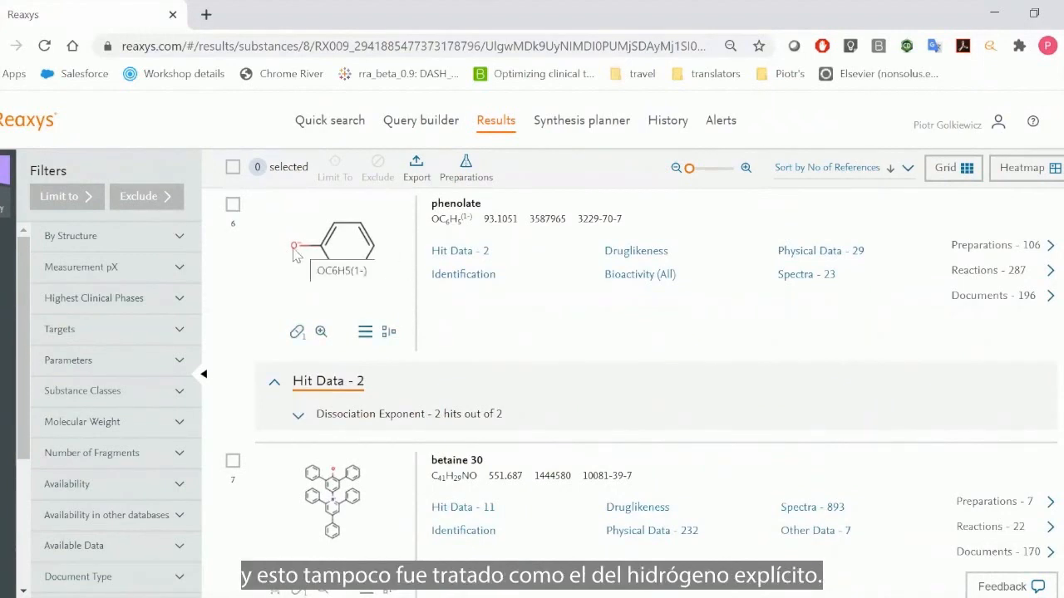
scroll(293, 250, down, 5)
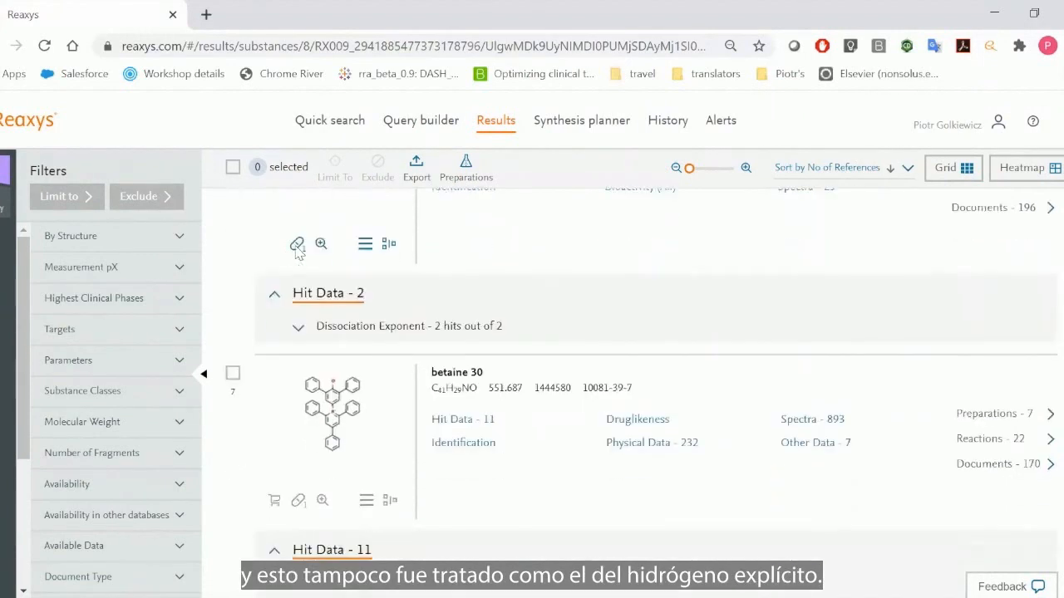
scroll(296, 251, down, 5)
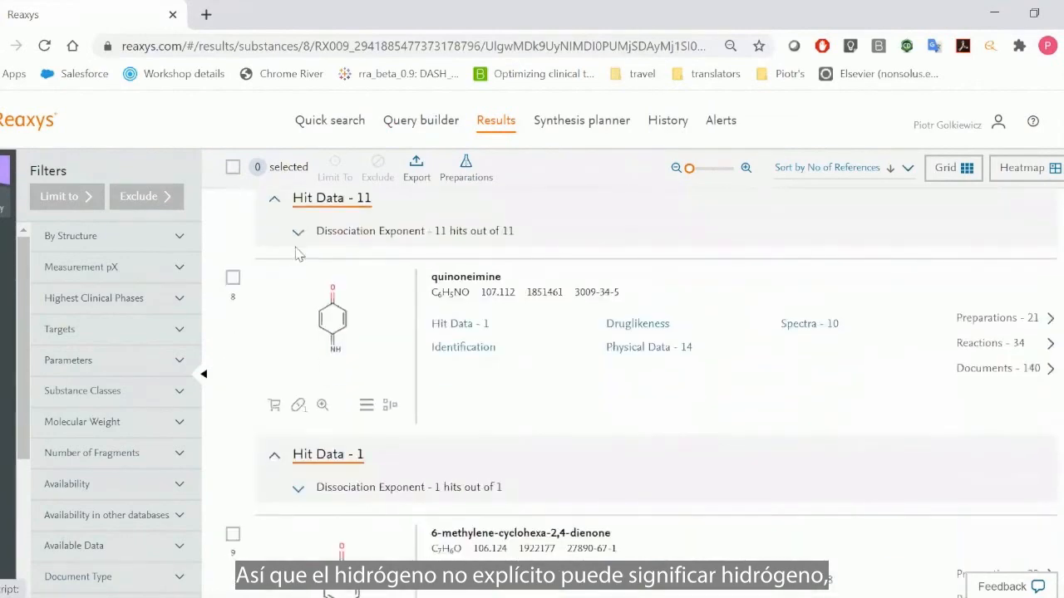